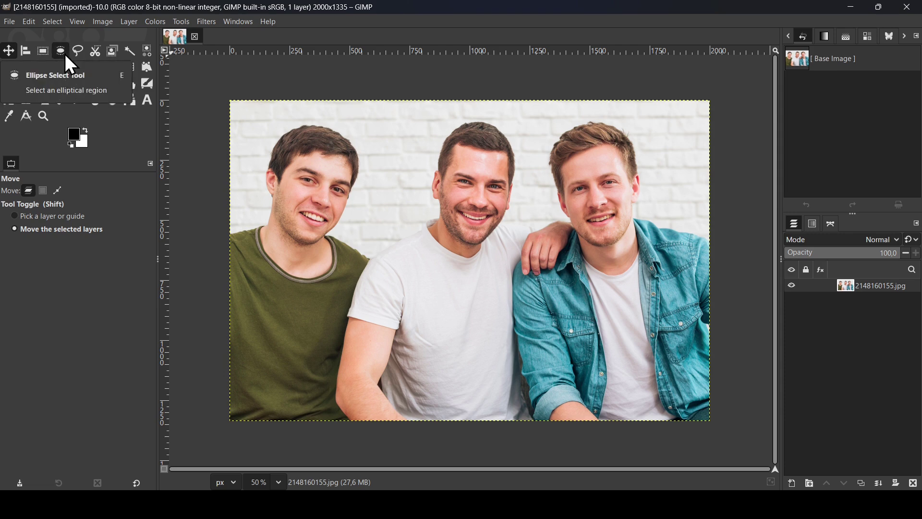
Step: Draw a 360 × 520 px elliptical selection over the right man's face with Ellipse Select
left_click(65, 53)
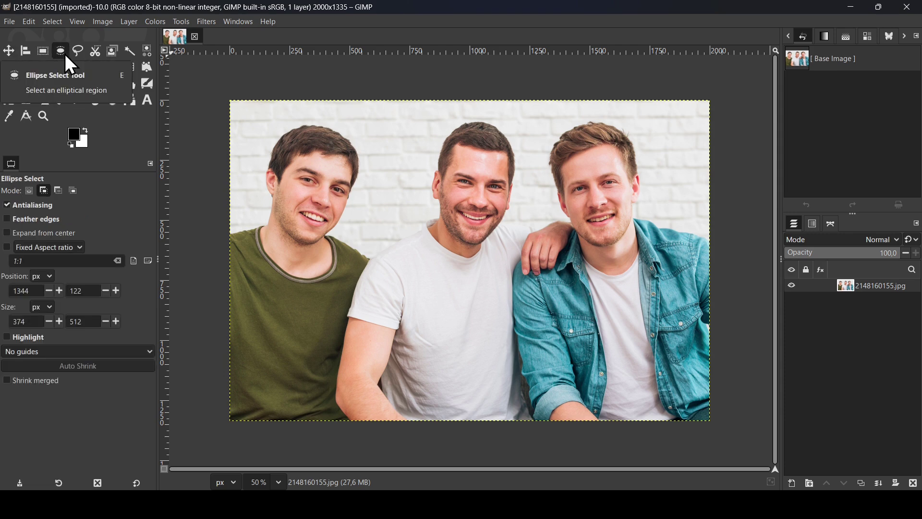
left_click(28, 192)
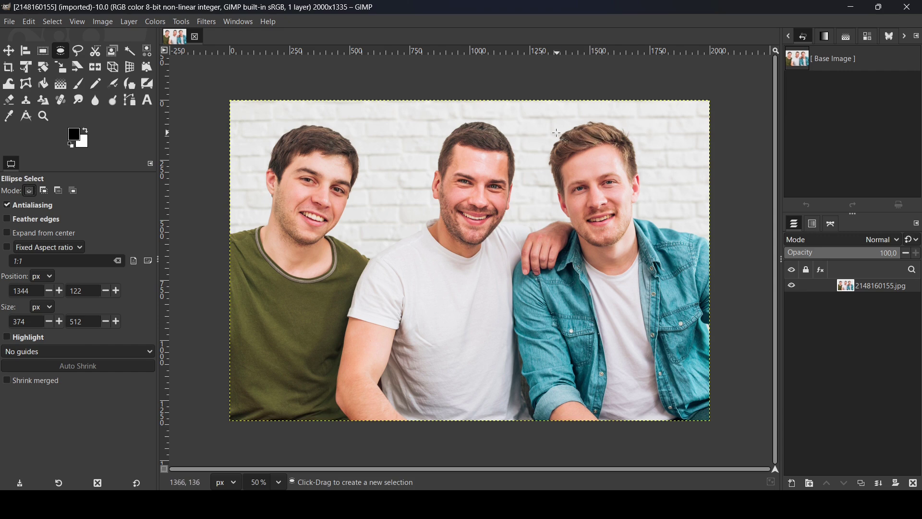
left_click_drag(553, 132, 641, 256)
left_click_drag(607, 214, 610, 214)
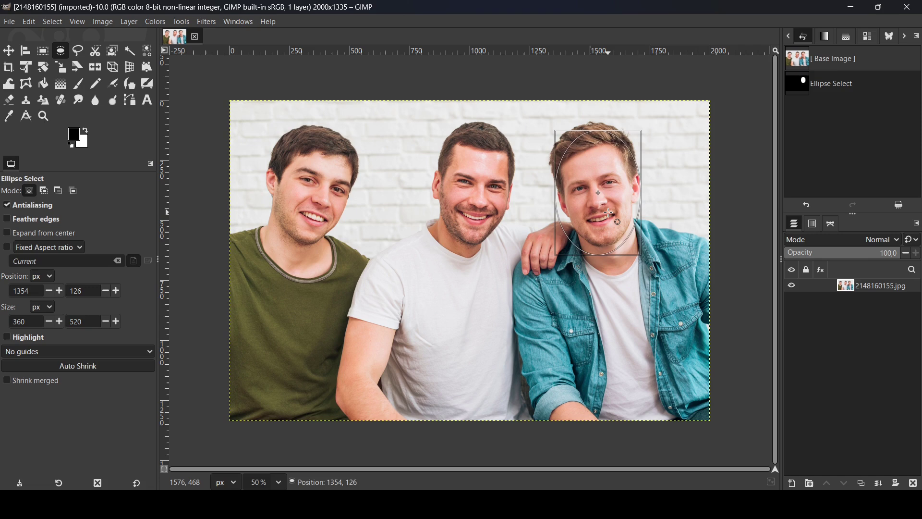
key("Return")
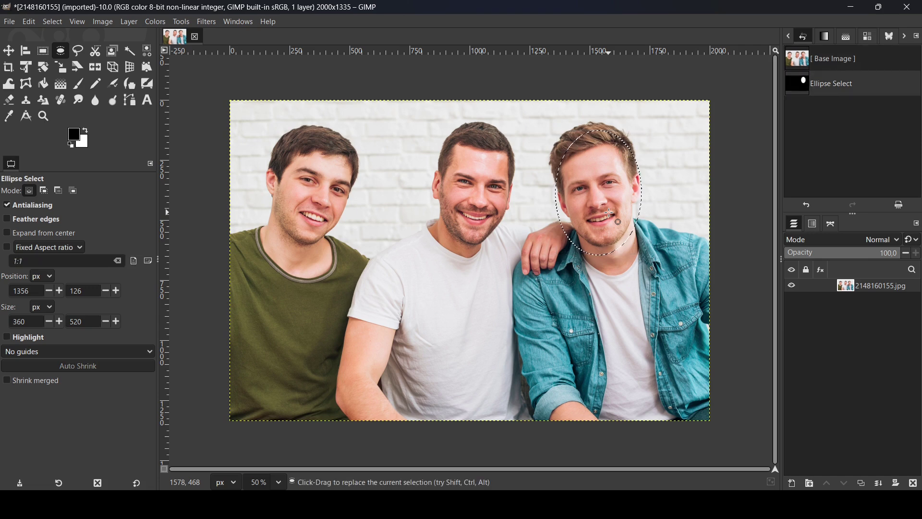
Step: Apply a size 35.43 Gaussian Blur inside the ellipse, then deselect with Select > None
left_click(208, 22)
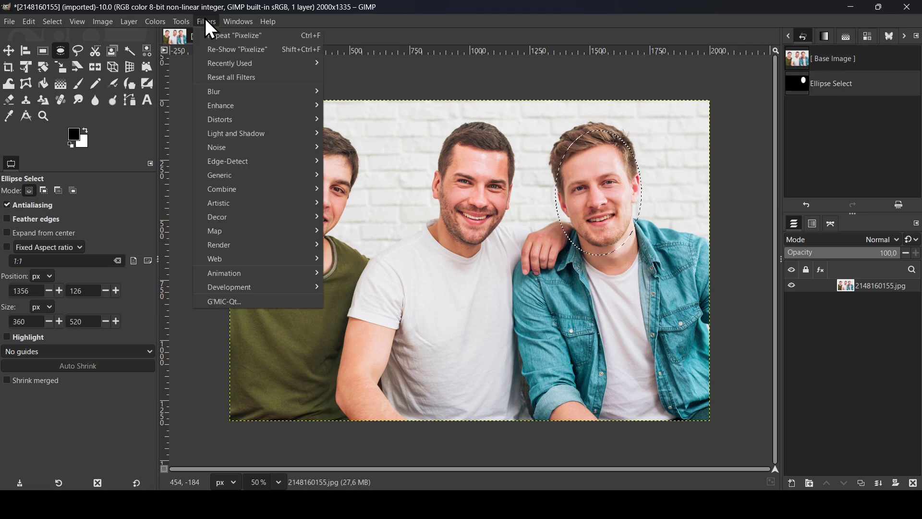
mouse_move(231, 95)
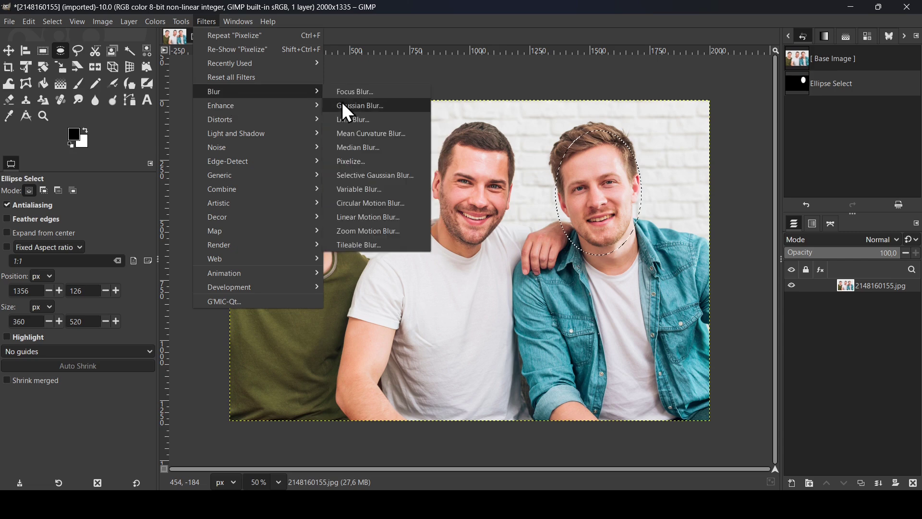
left_click(358, 110)
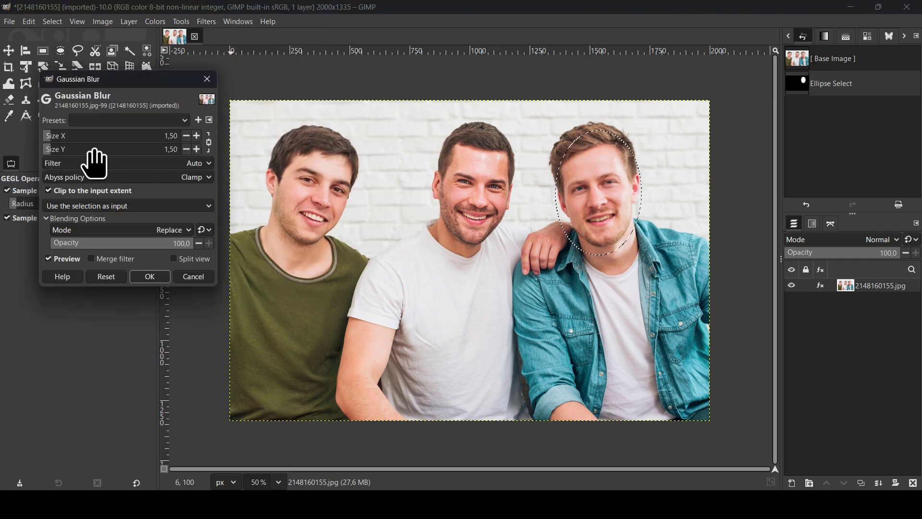
left_click_drag(83, 149, 95, 152)
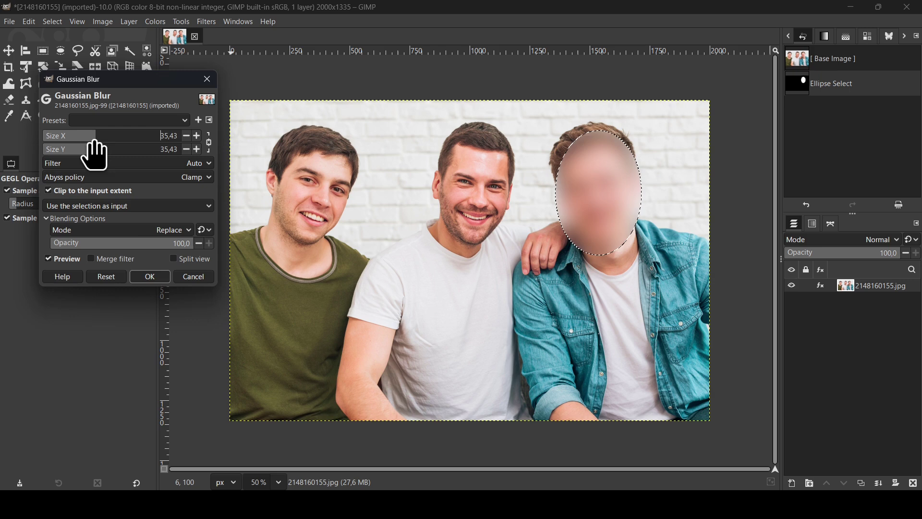
left_click(149, 278)
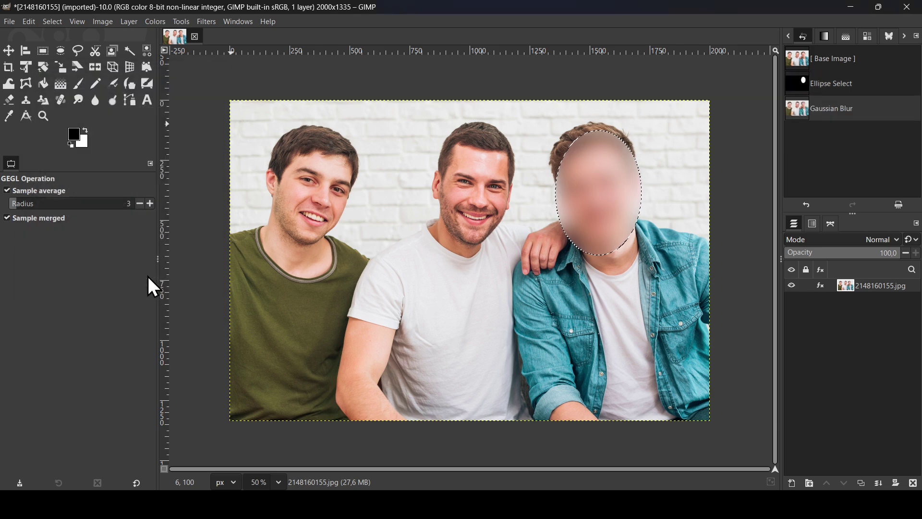
left_click(50, 20)
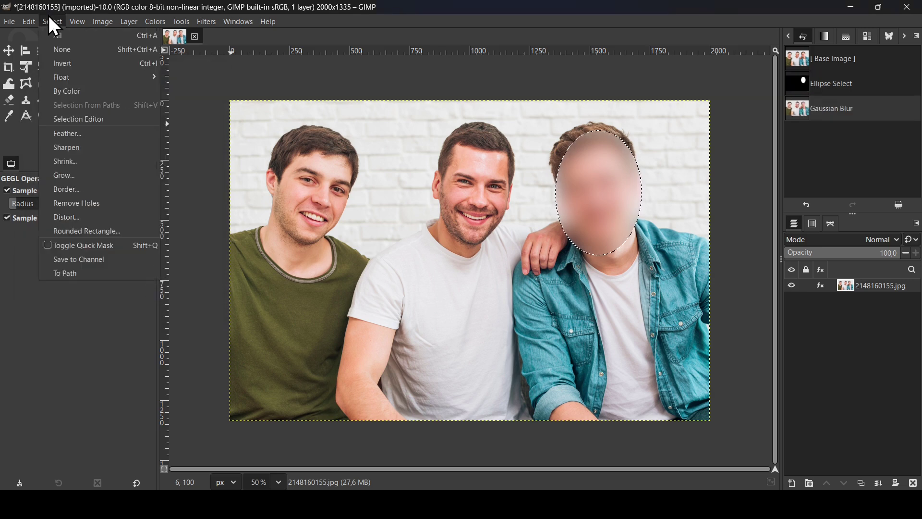
left_click(70, 52)
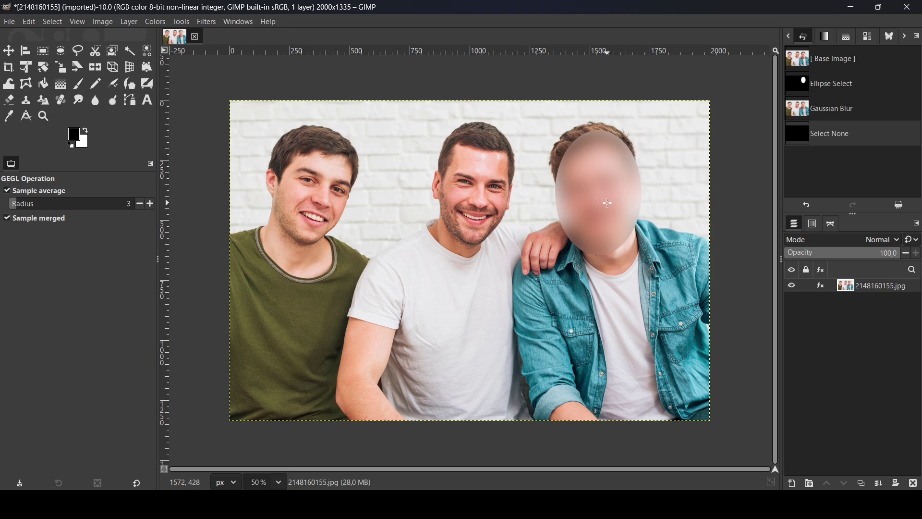
Step: Undo the deselection and the blur, then feather the elliptical selection by 15 px
key("ctrl+z")
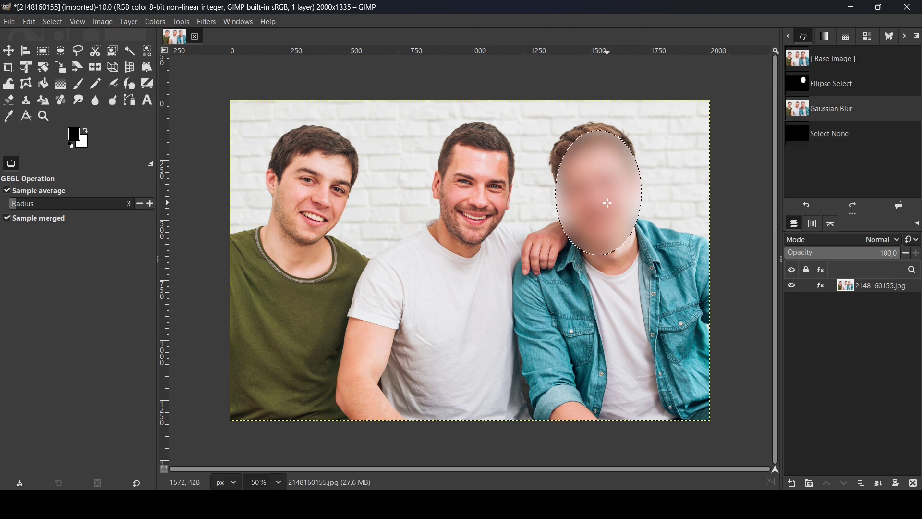
key("ctrl+z")
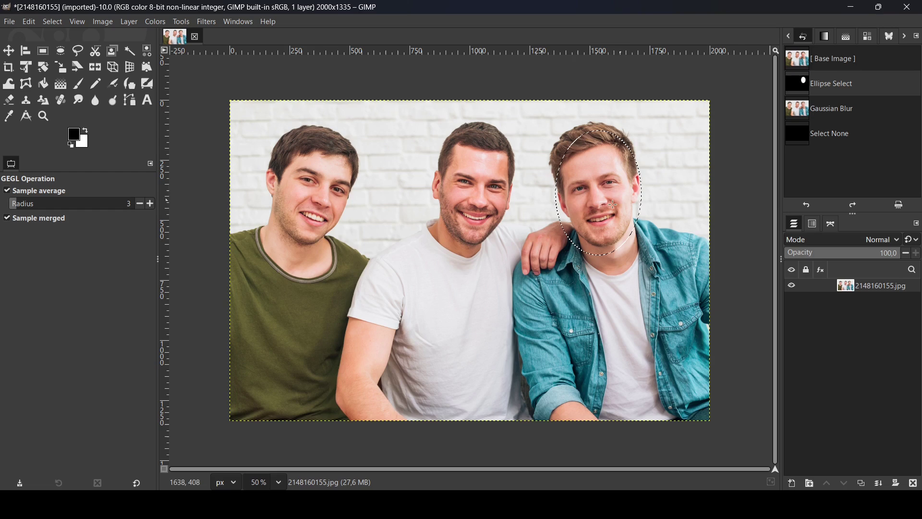
left_click(52, 25)
left_click(51, 25)
left_click(62, 22)
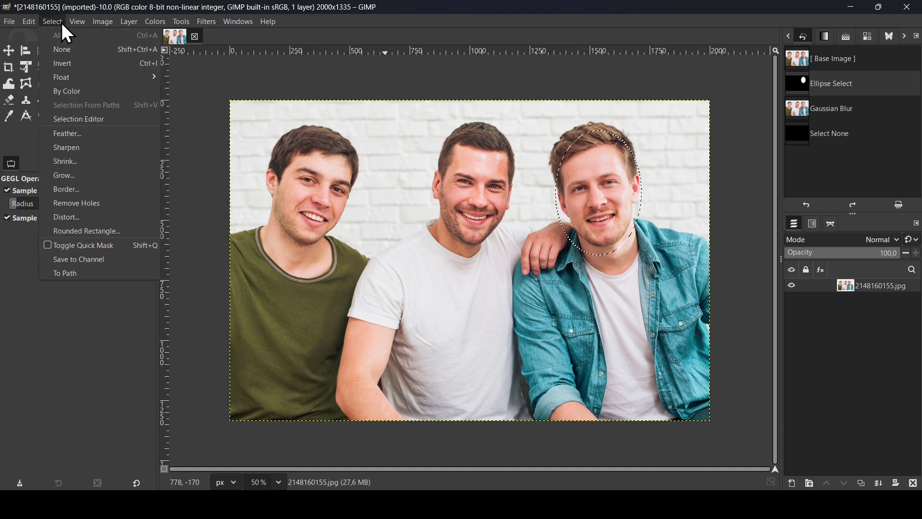
left_click(99, 133)
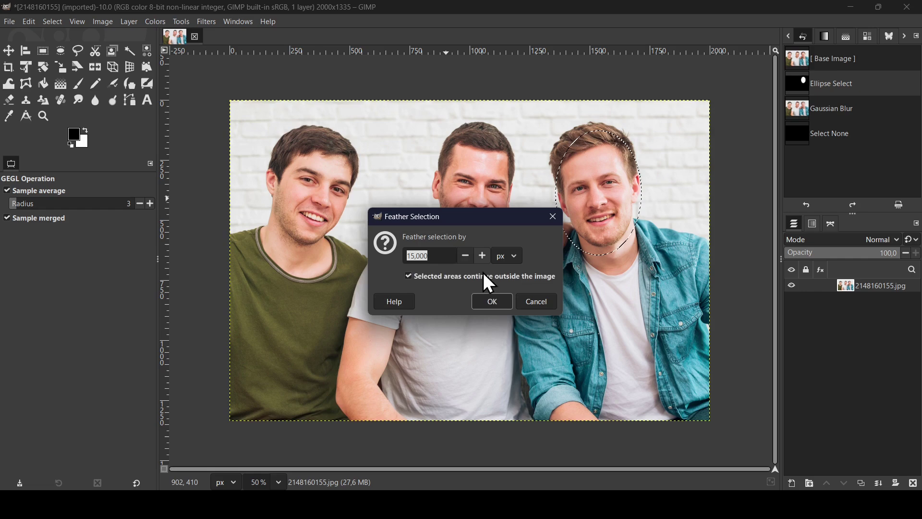
left_click(501, 301)
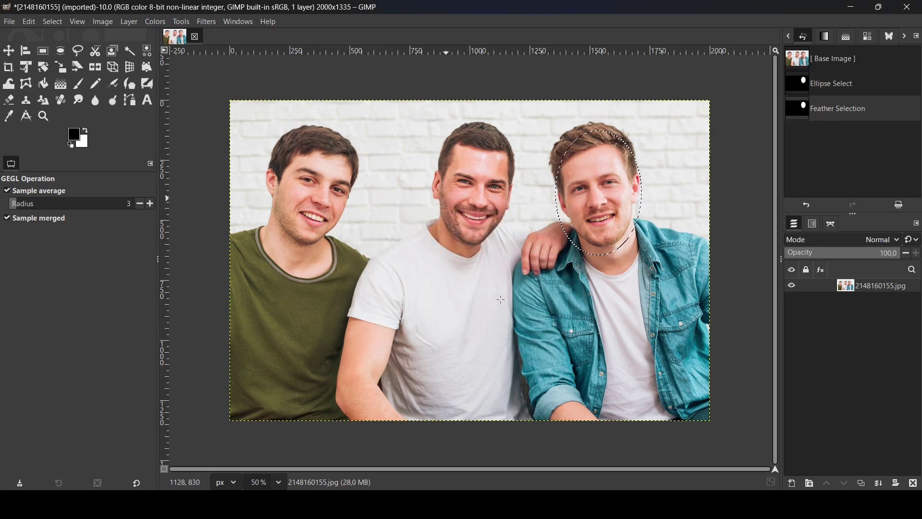
Step: Repeat the Gaussian Blur on the feathered face selection, then select none
left_click(208, 22)
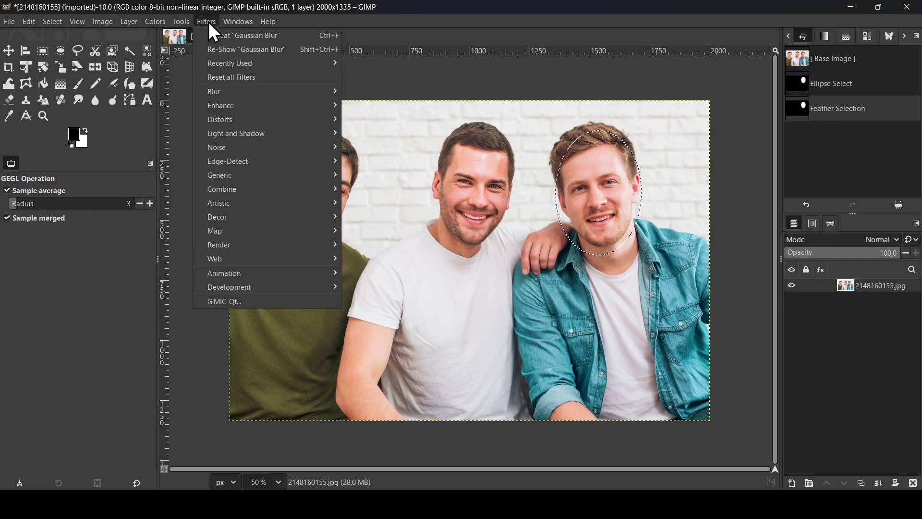
mouse_move(239, 22)
mouse_move(210, 22)
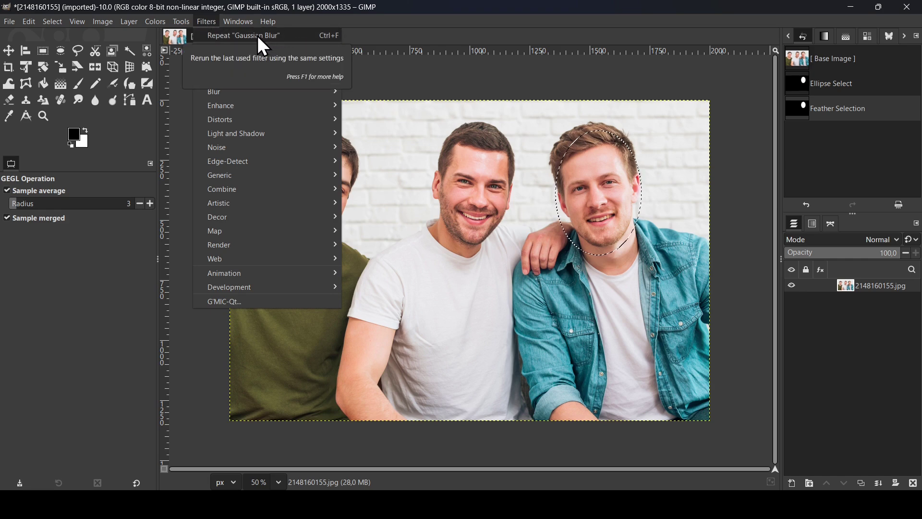
left_click(284, 39)
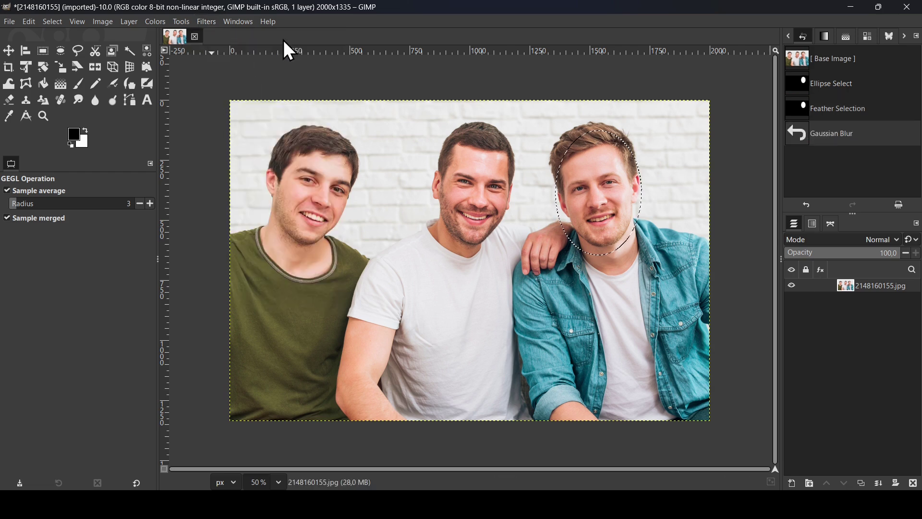
left_click(52, 22)
left_click(73, 56)
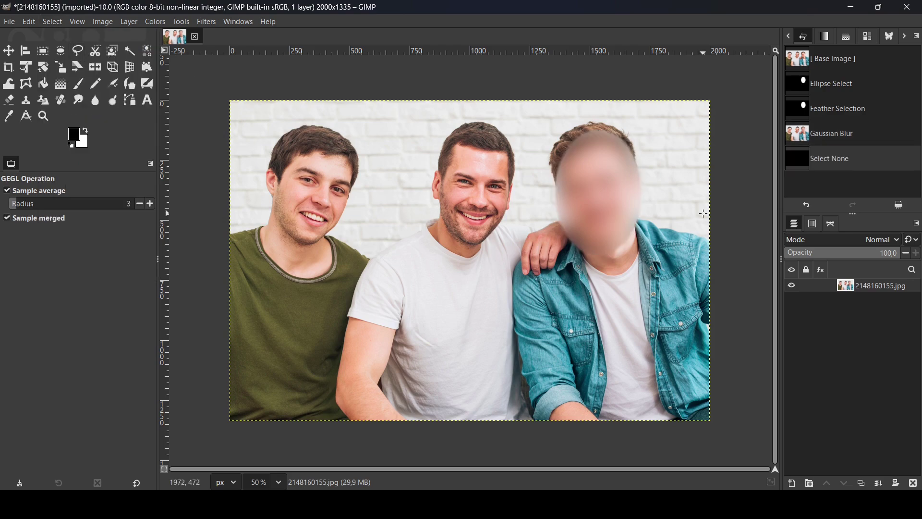
scroll(704, 213, "up", 2)
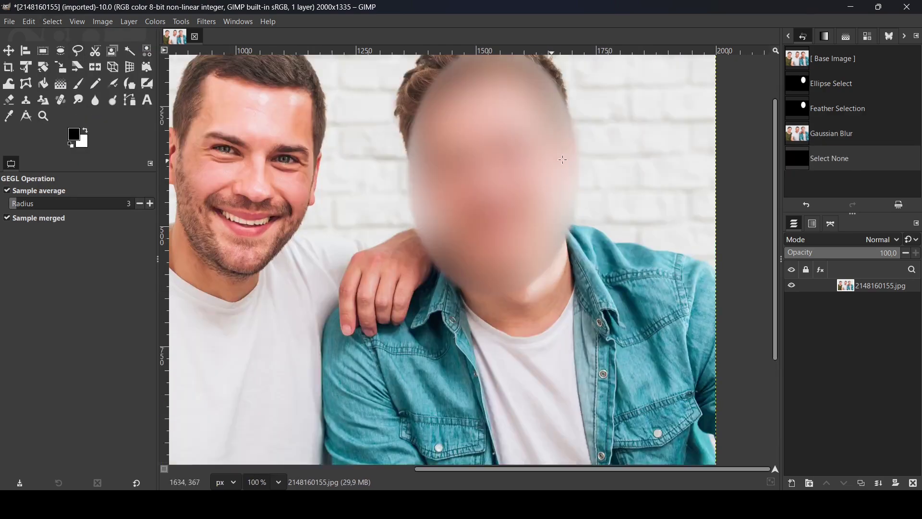
scroll(569, 183, "down", 2)
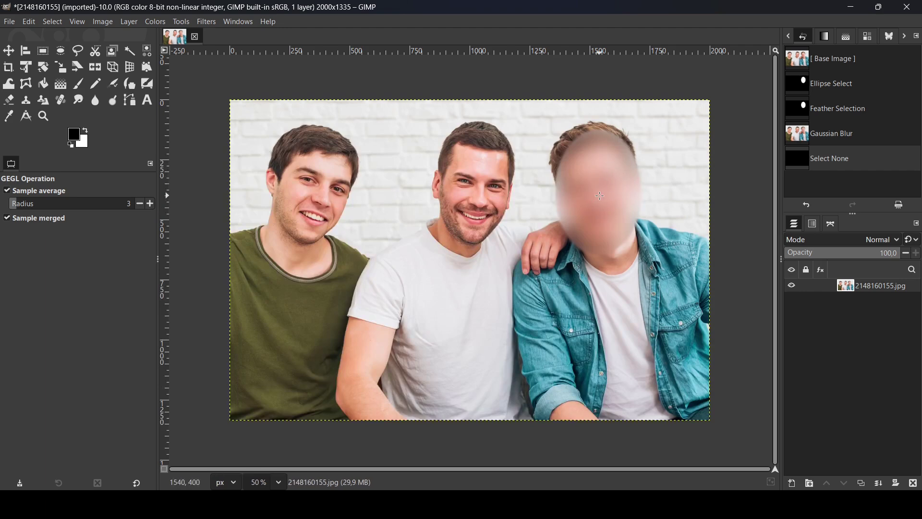
Step: Undo the deselection and repeated blur, keeping the feathered ellipse, and show the Blur filters
key("ctrl+z")
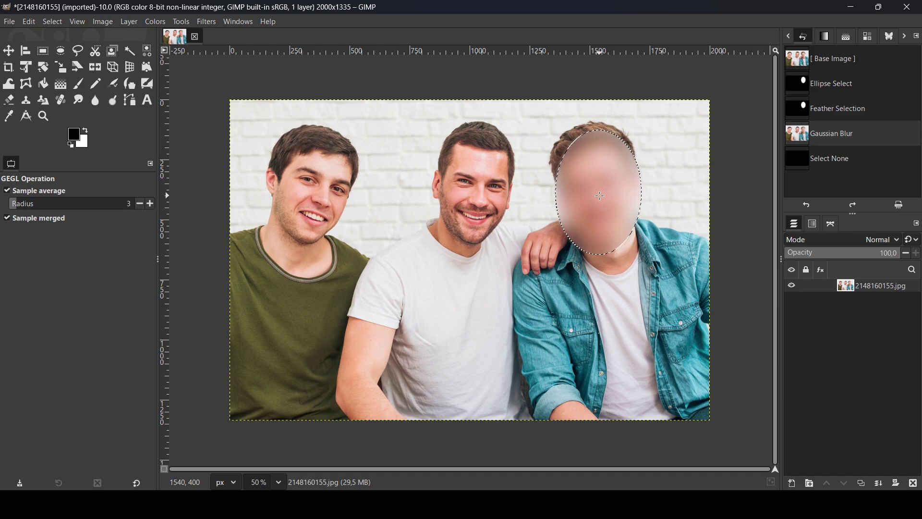
key("ctrl+z")
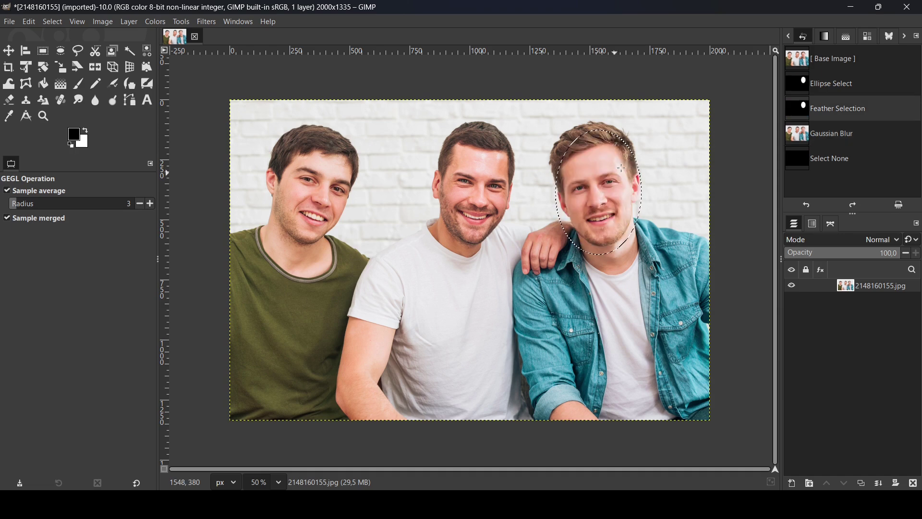
left_click(206, 22)
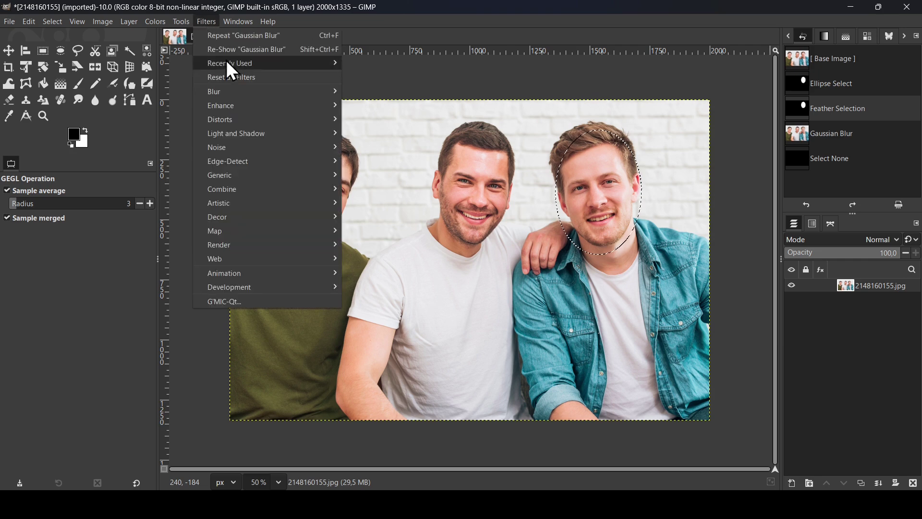
mouse_move(238, 91)
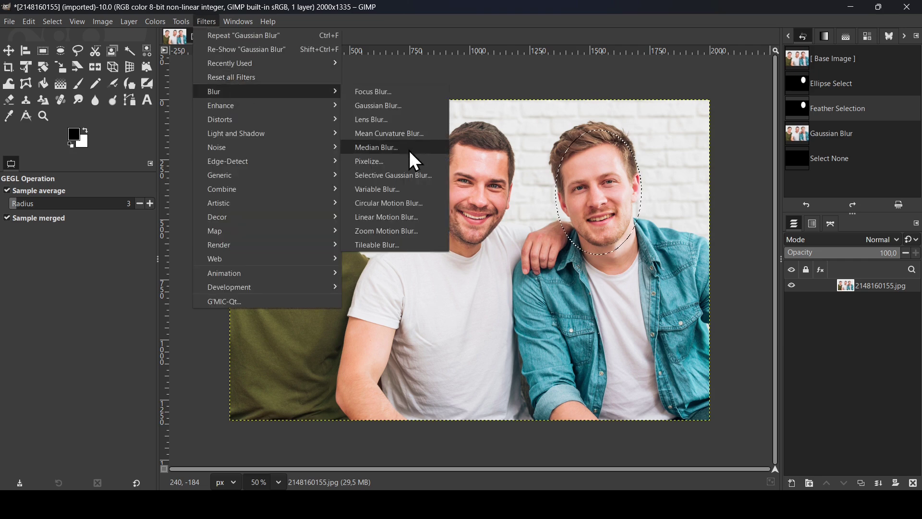
Step: Pixelize the face, trying round and diamond shapes before committing square 49 px blocks
left_click(392, 163)
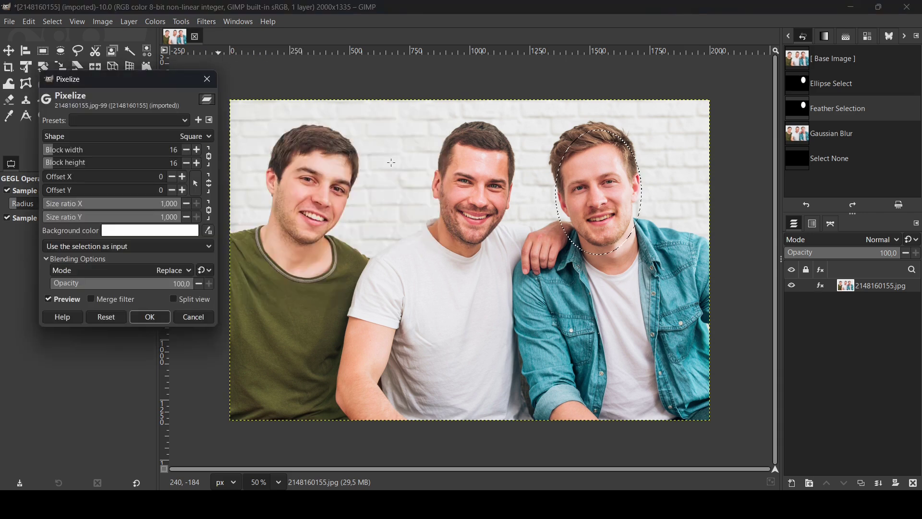
left_click(68, 153)
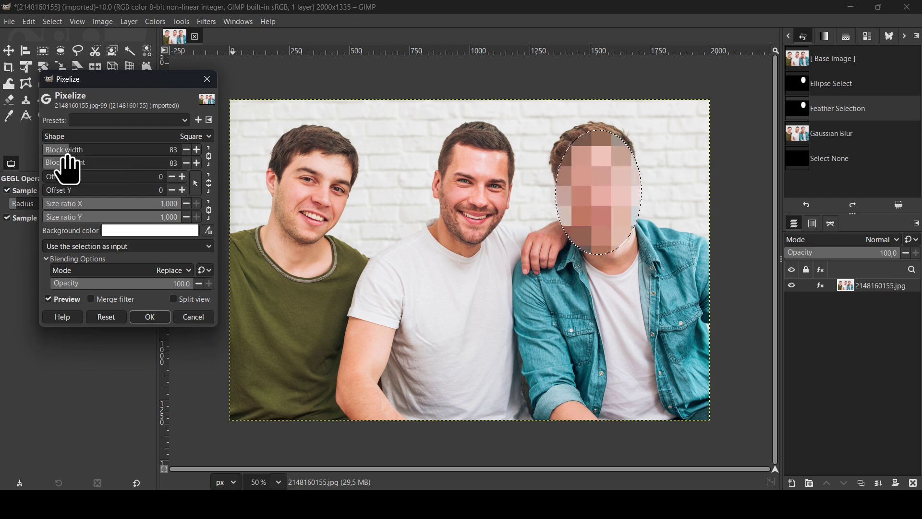
left_click(140, 137)
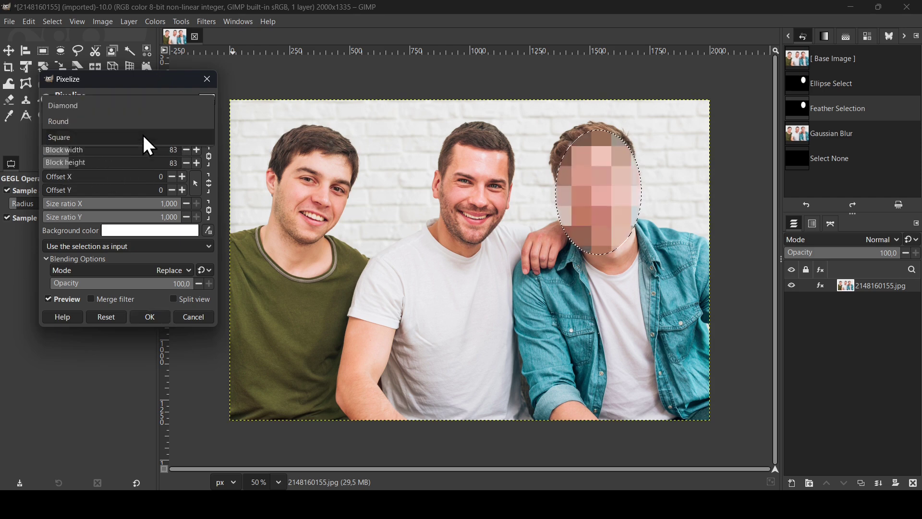
left_click(135, 122)
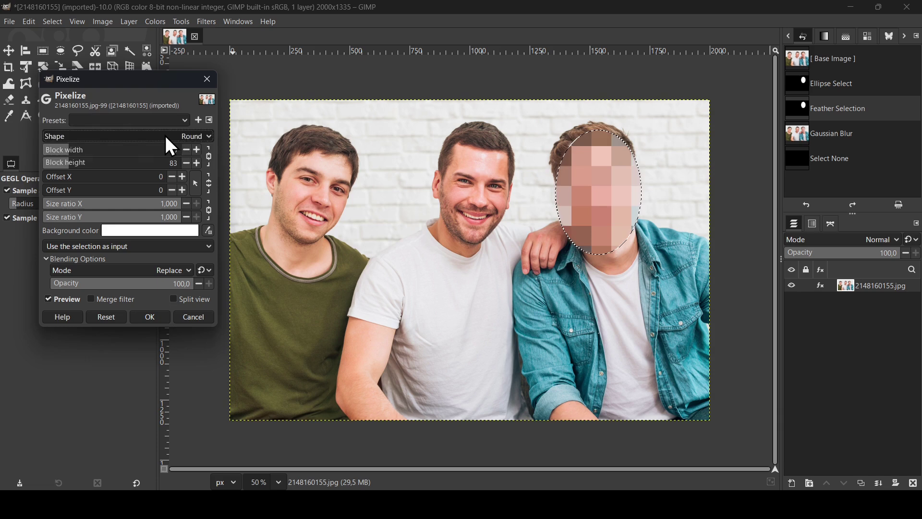
left_click(166, 136)
left_click(149, 124)
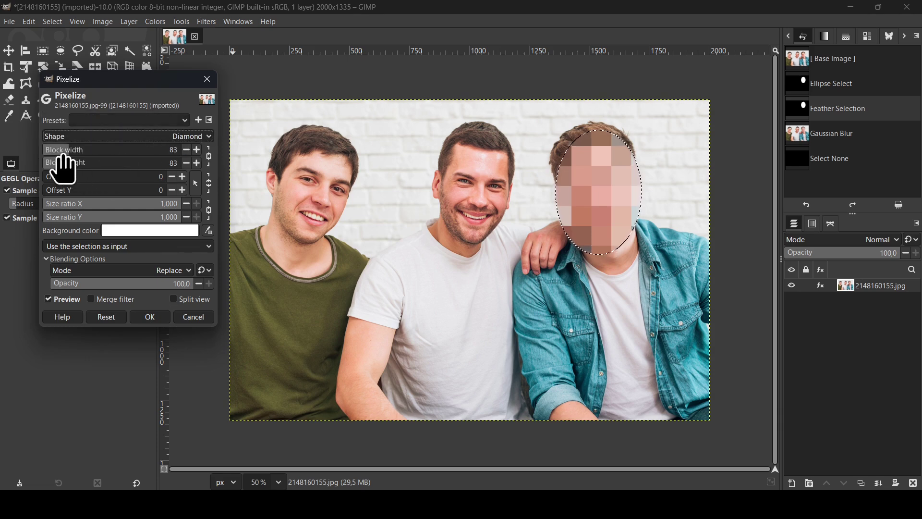
left_click(137, 136)
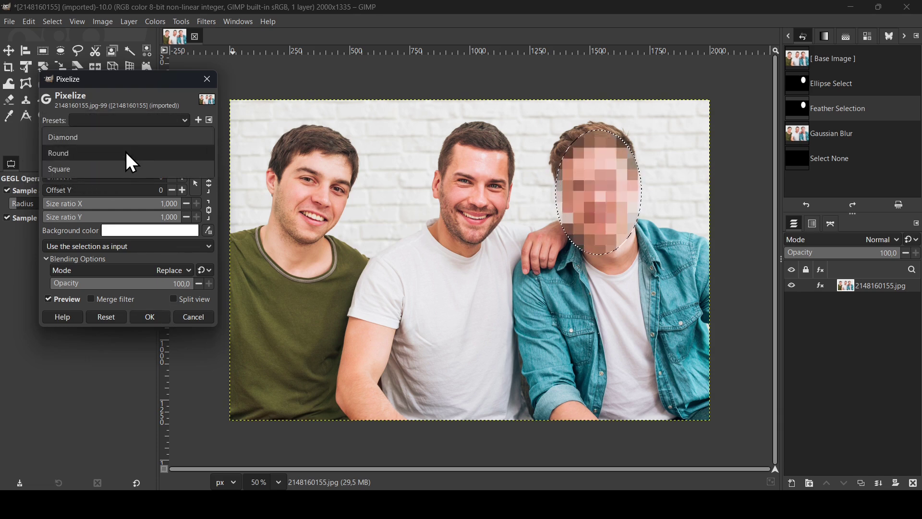
left_click(121, 169)
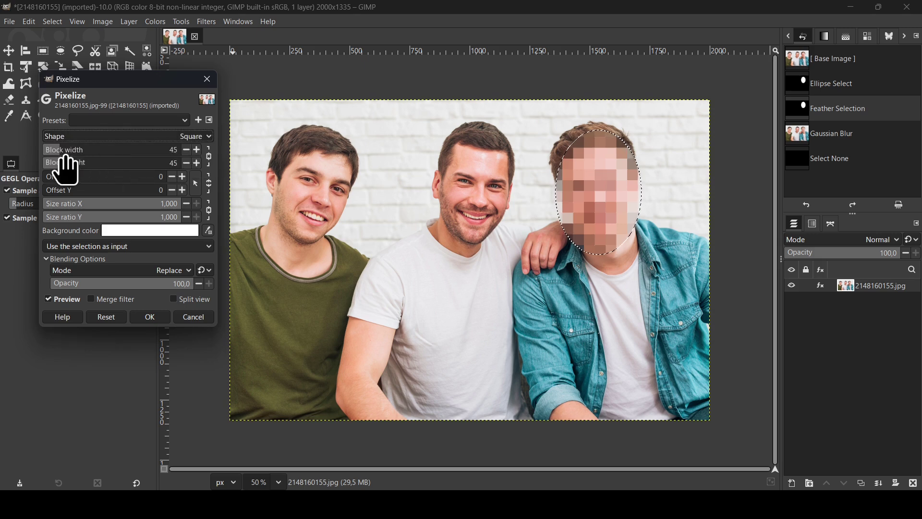
left_click_drag(65, 158, 126, 185)
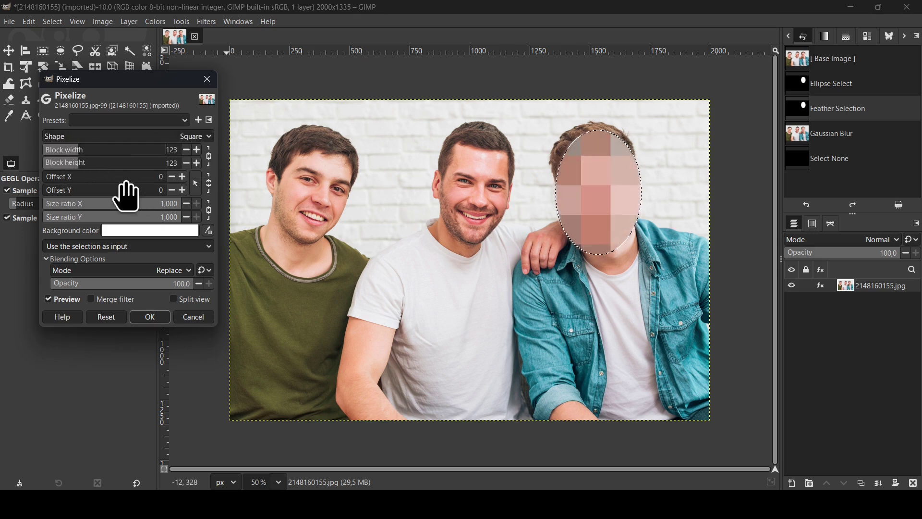
mouse_move(63, 174)
left_mouse_down()
mouse_move(52, 166)
mouse_move(61, 168)
left_mouse_up()
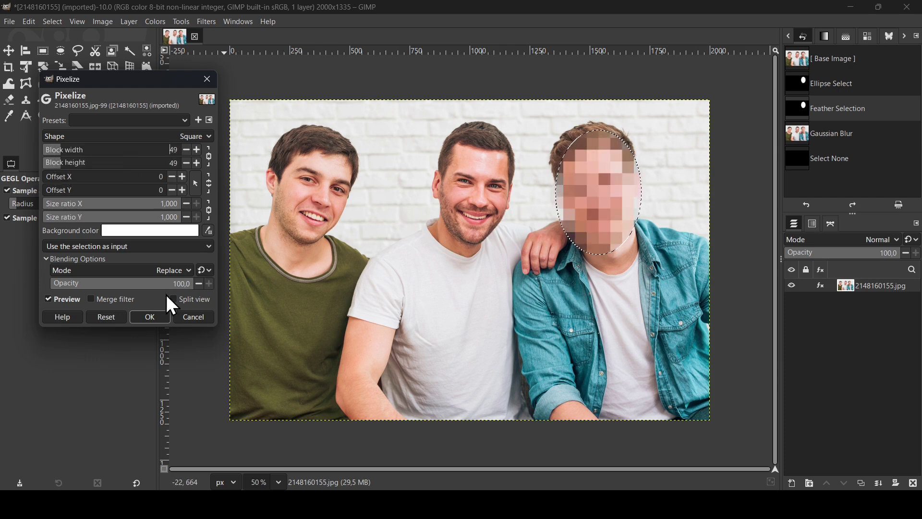
left_click(150, 317)
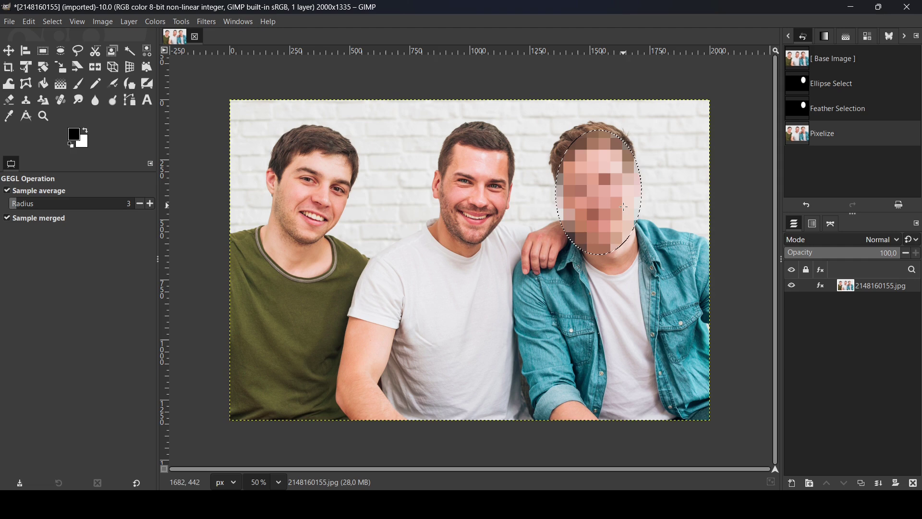
Step: Grow the elliptical selection outward by 25 px
left_click(52, 22)
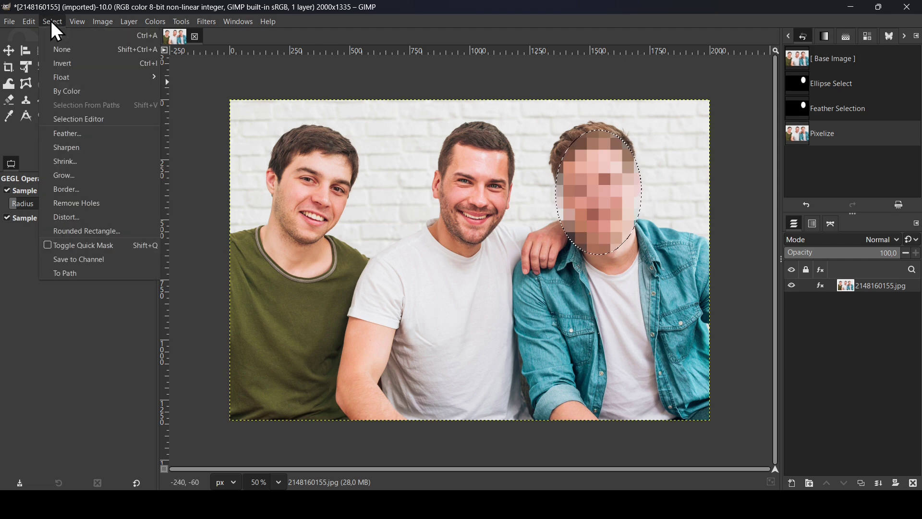
left_click(78, 173)
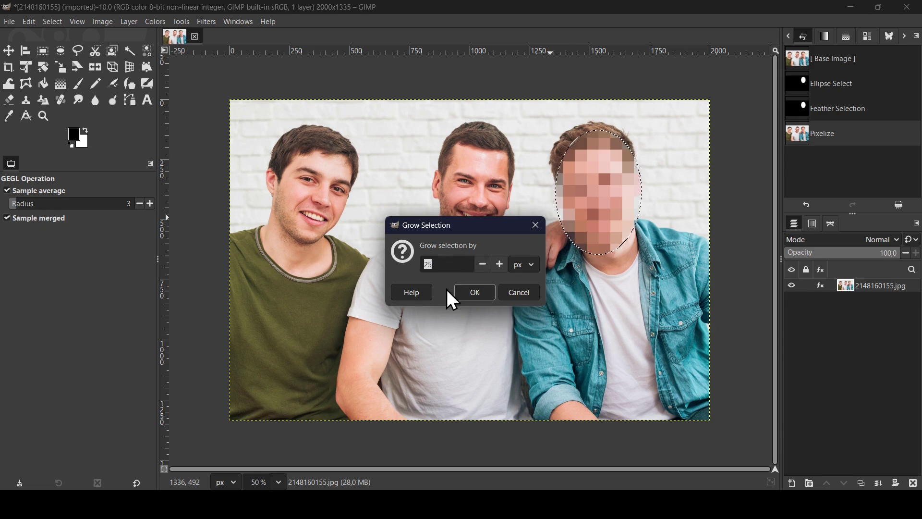
left_click(475, 294)
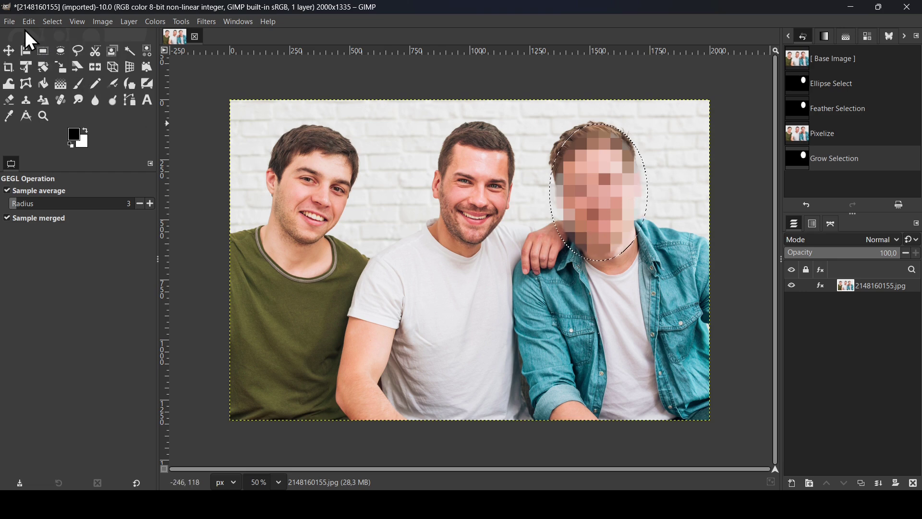
Step: Set the foreground colour to red ff0000
left_click(74, 135)
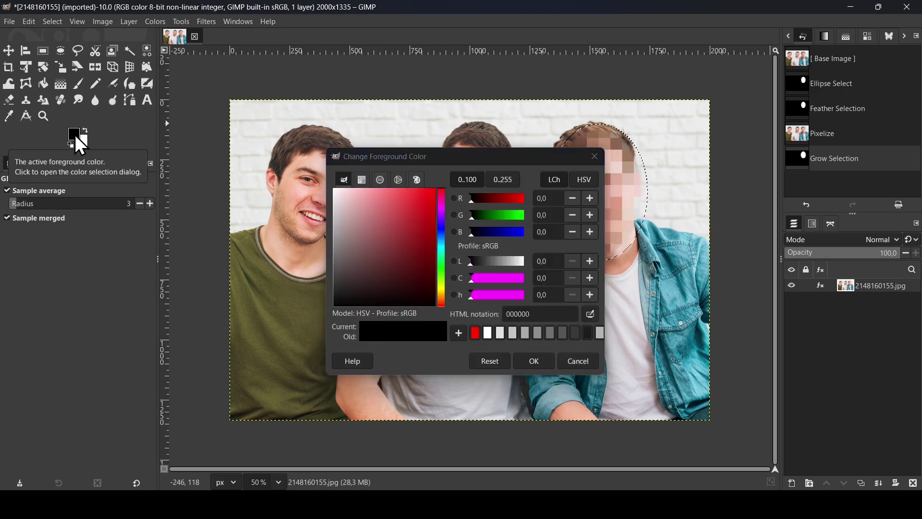
left_click(476, 332)
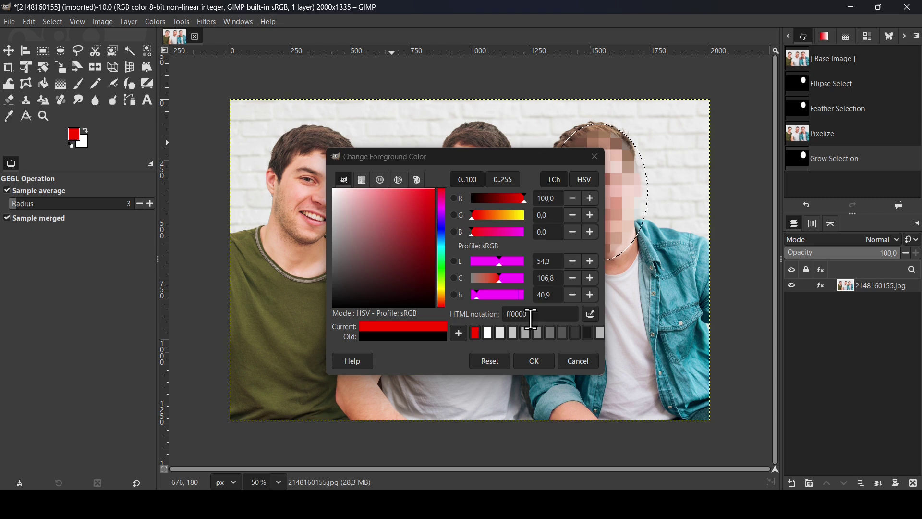
left_click(539, 363)
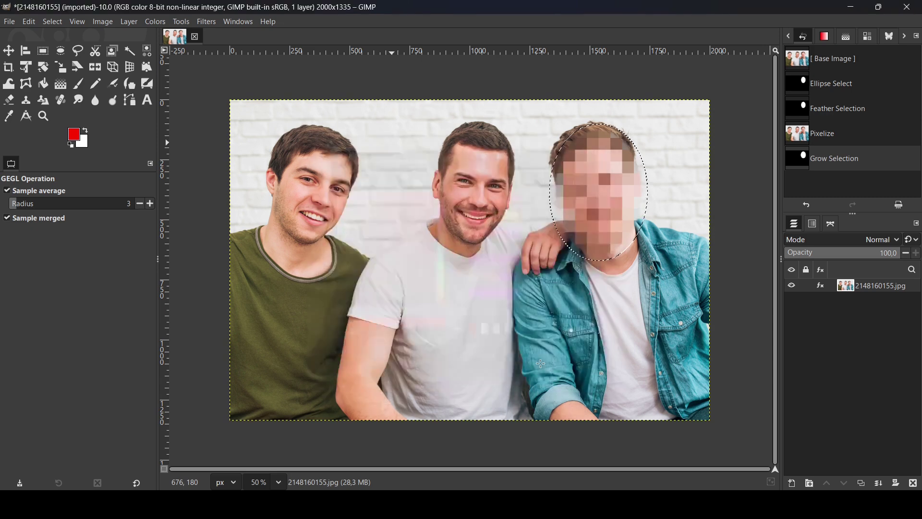
Step: Stroke the selection with a solid 10 px line in the red foreground colour
left_click(30, 22)
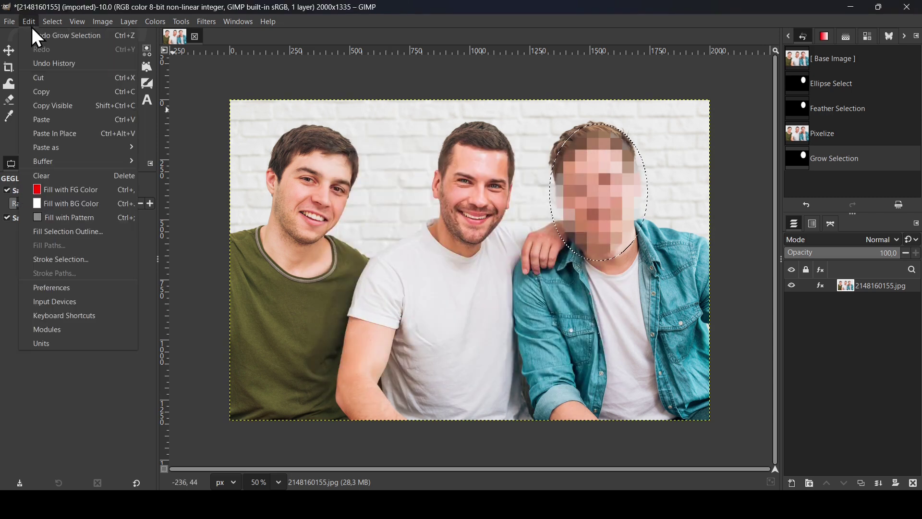
left_click(83, 261)
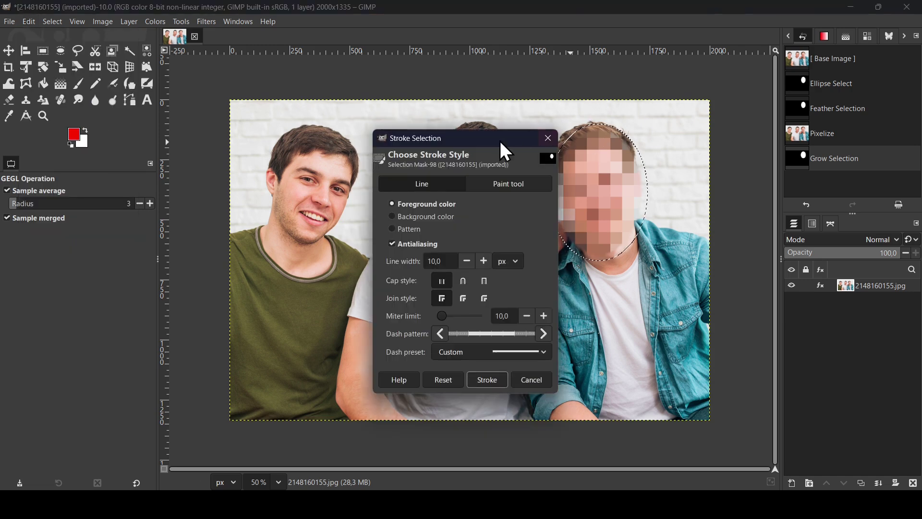
left_click_drag(498, 139, 365, 93)
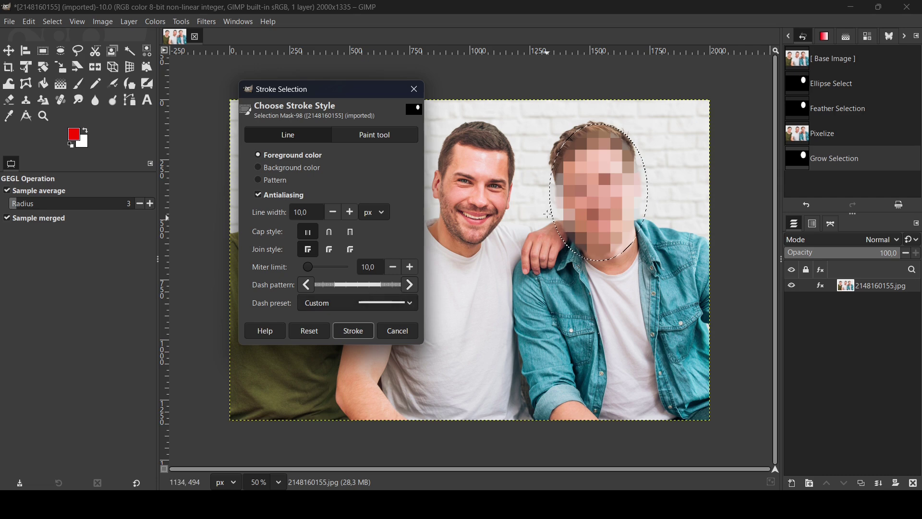
left_click(405, 303)
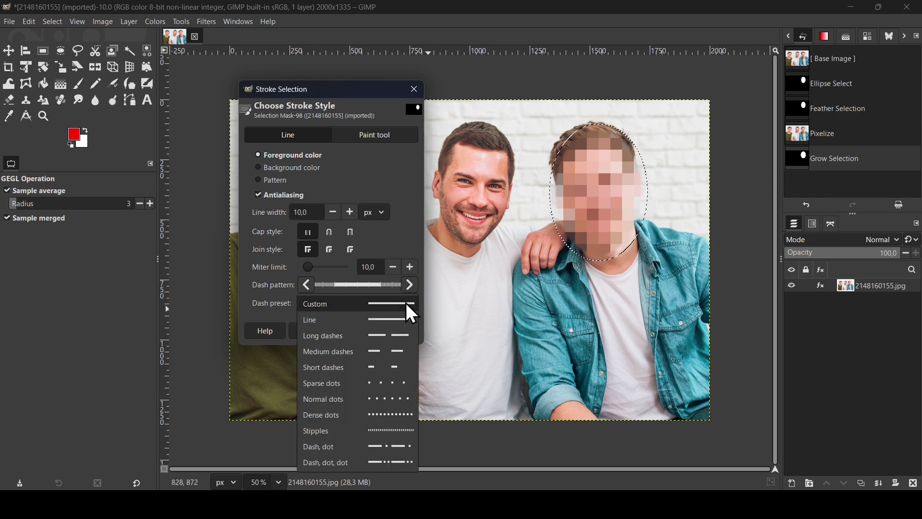
left_click(408, 221)
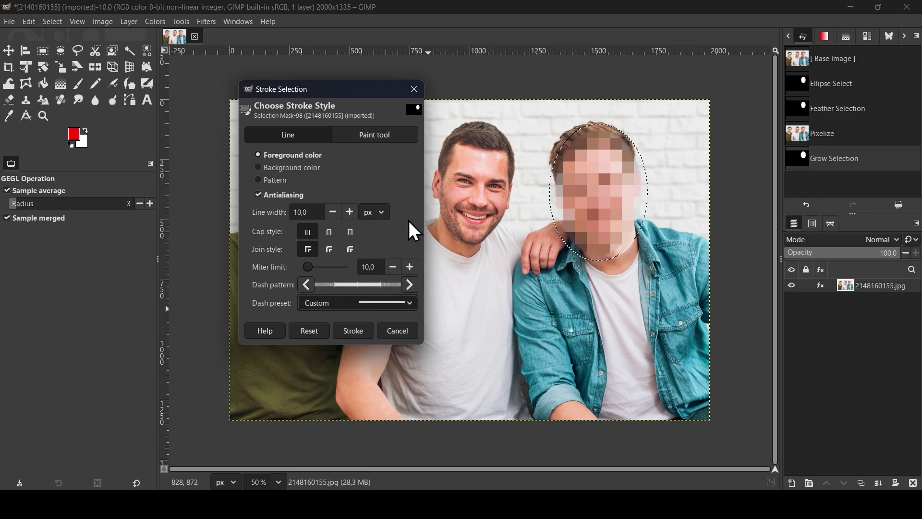
left_click(355, 330)
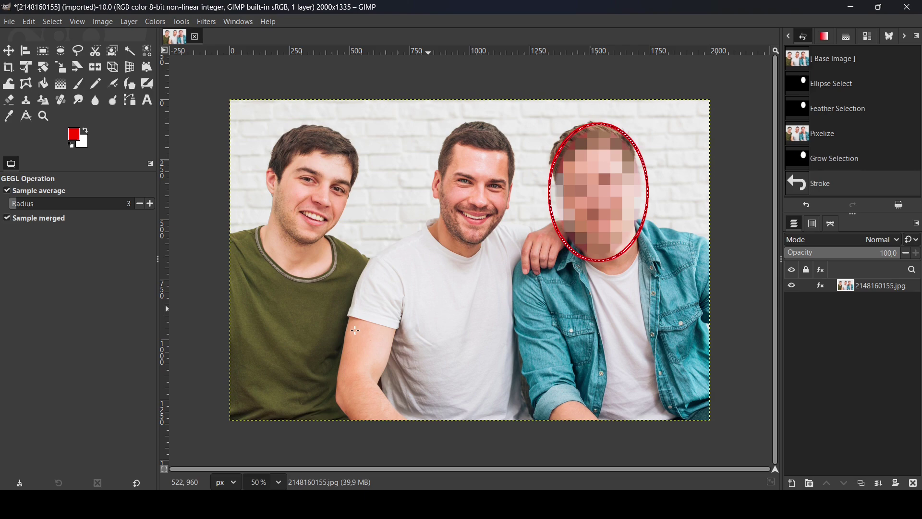
Step: Clear the selection and add the original photo as a hidden top layer, 2148160155.jpg #1
left_click(51, 22)
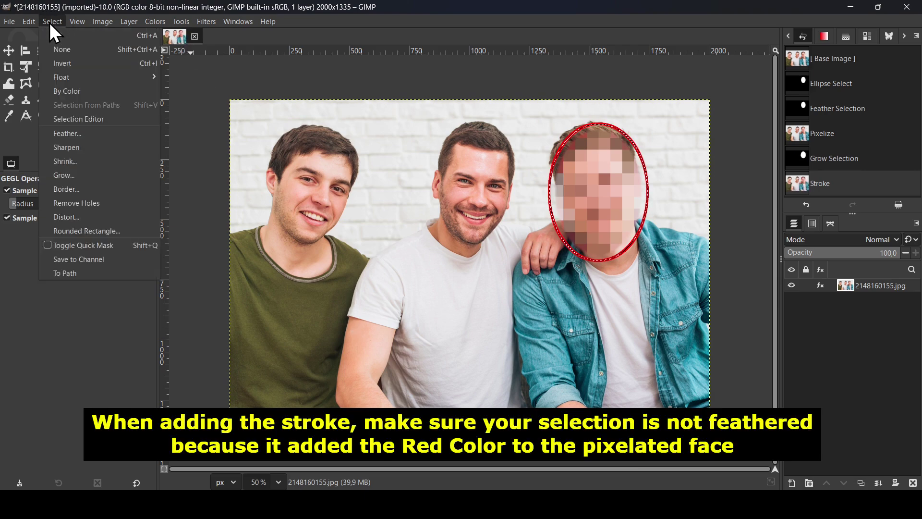
left_click(60, 49)
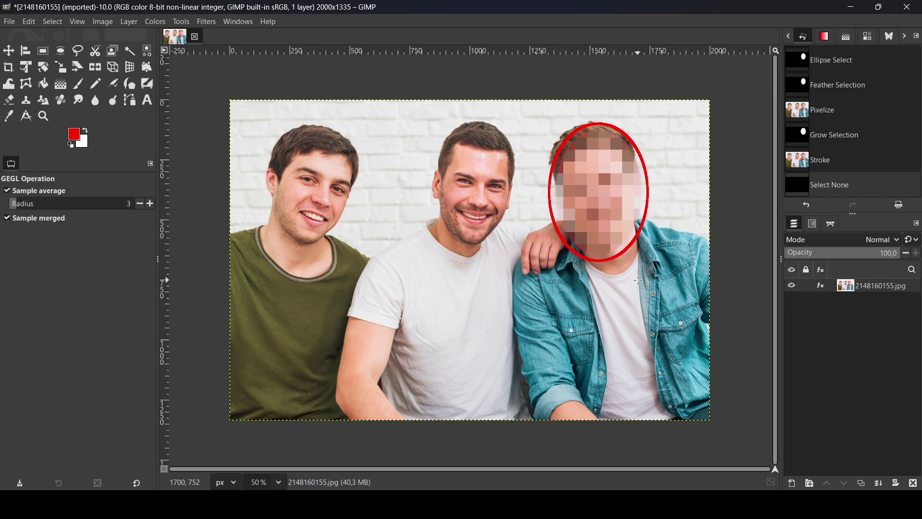
left_click_drag(638, 281, 870, 301)
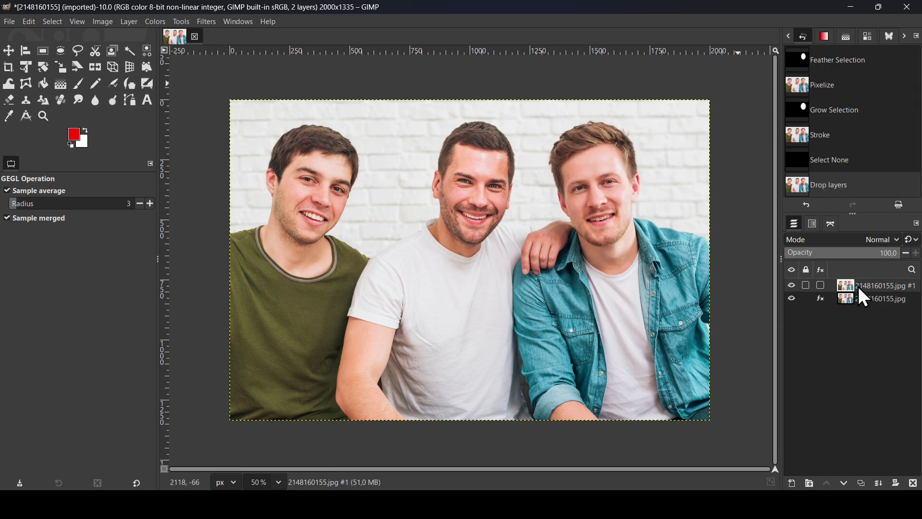
left_click(792, 285)
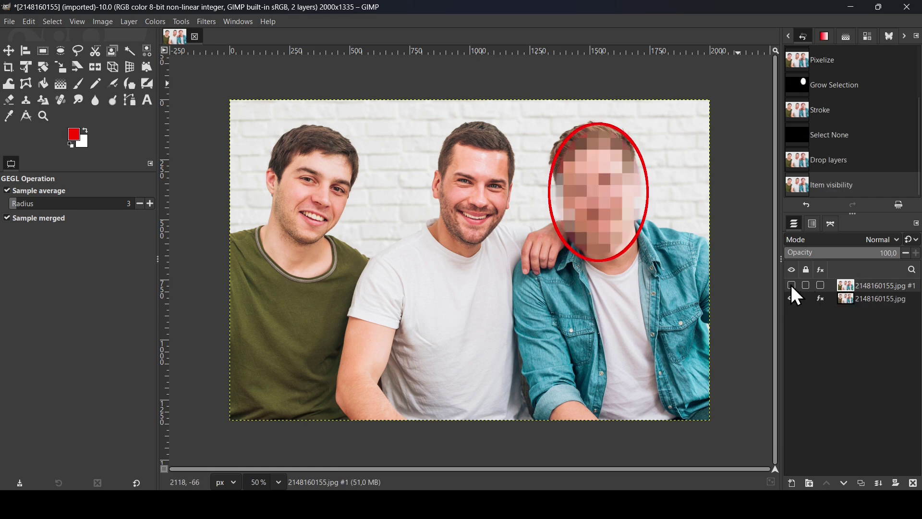